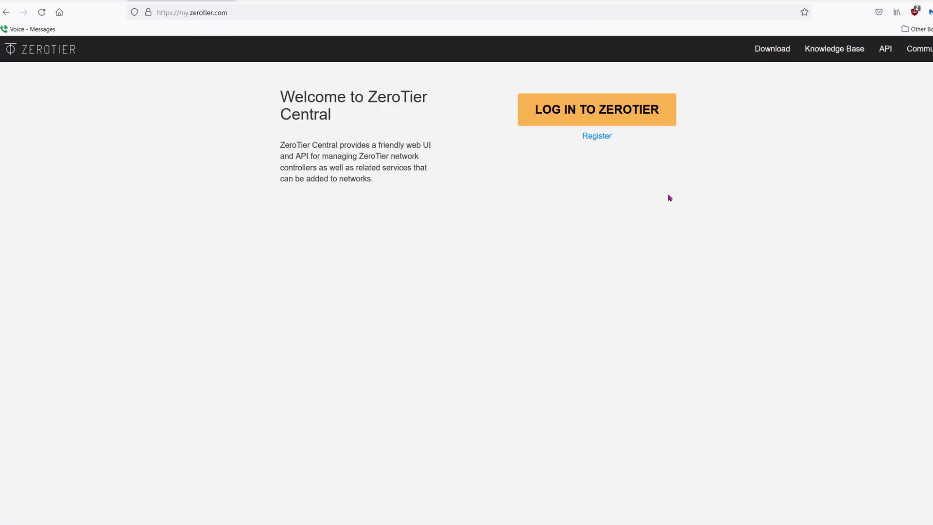
Sign in to ZeroTier Central with Google to reach the Networks page listing 'tung devices'.
click(604, 138)
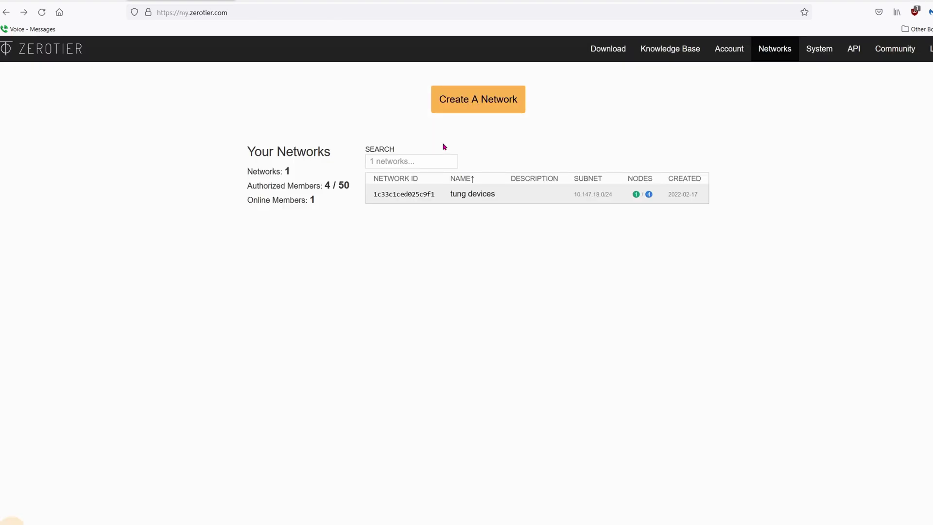
Open the 'tung devices' network settings and select its network ID for copying.
click(473, 194)
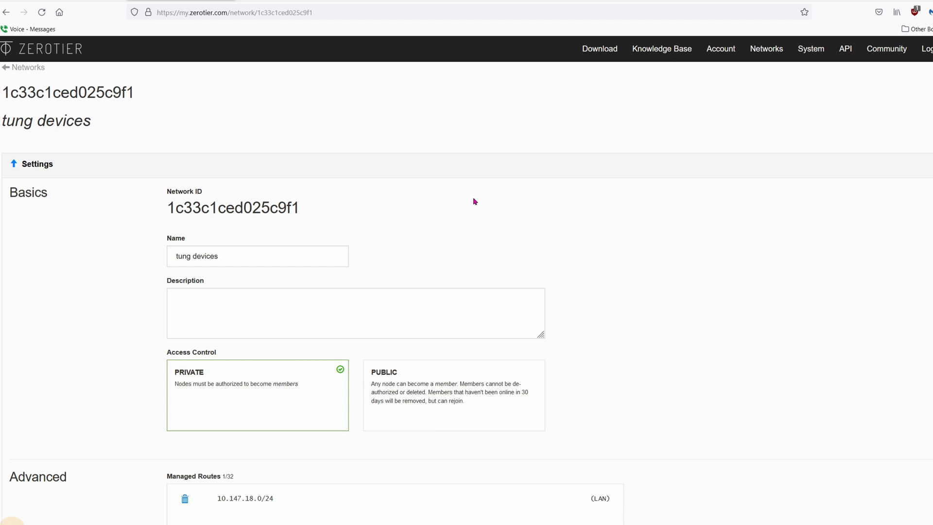
double_click(266, 254)
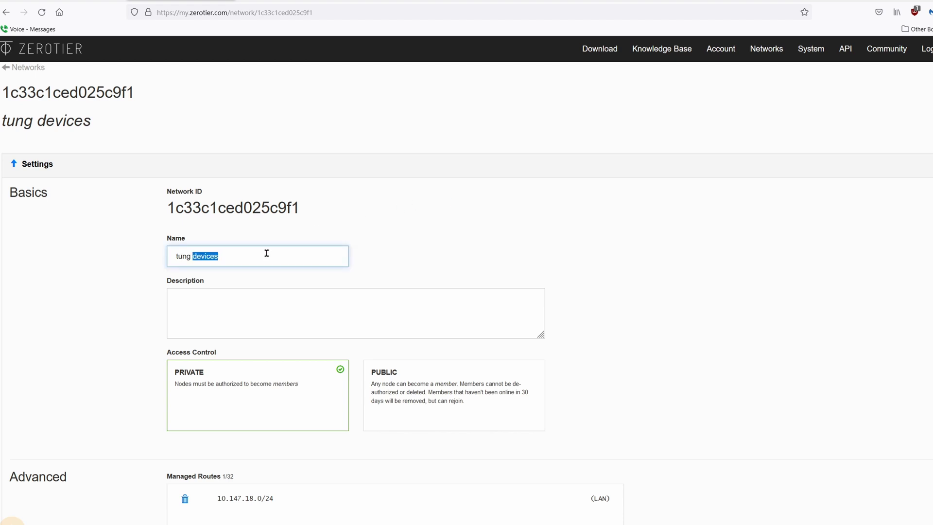
double_click(283, 211)
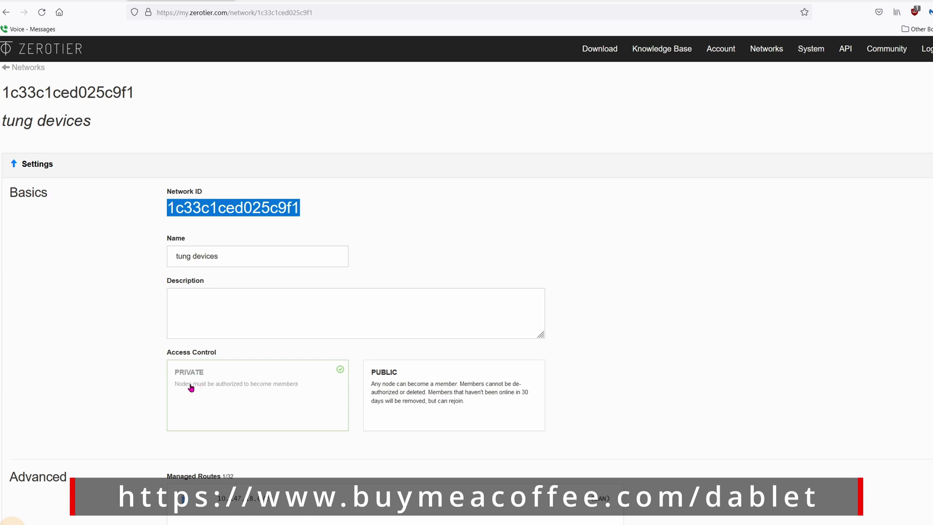
Scroll to the Members list and edit the name of member HA at house 633 (10.147.18.27).
scroll(516, 225, down, 10)
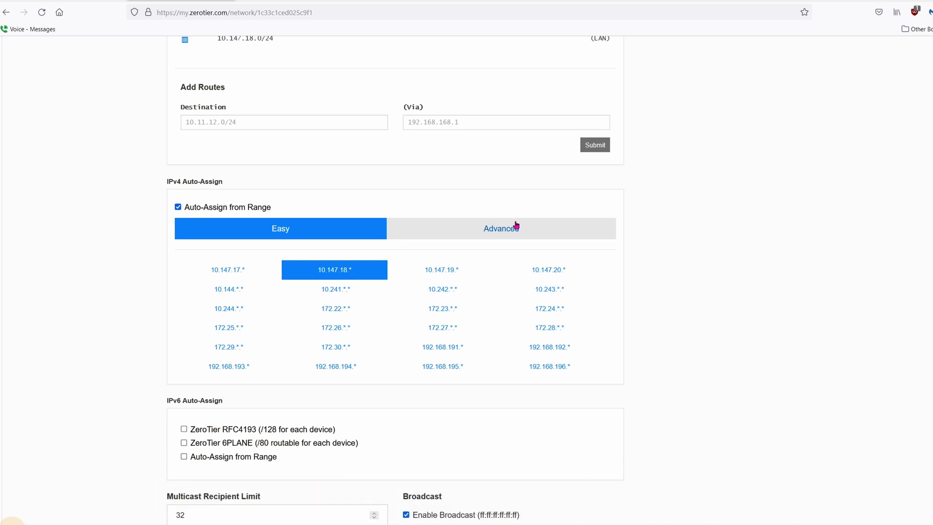
scroll(516, 224, down, 15)
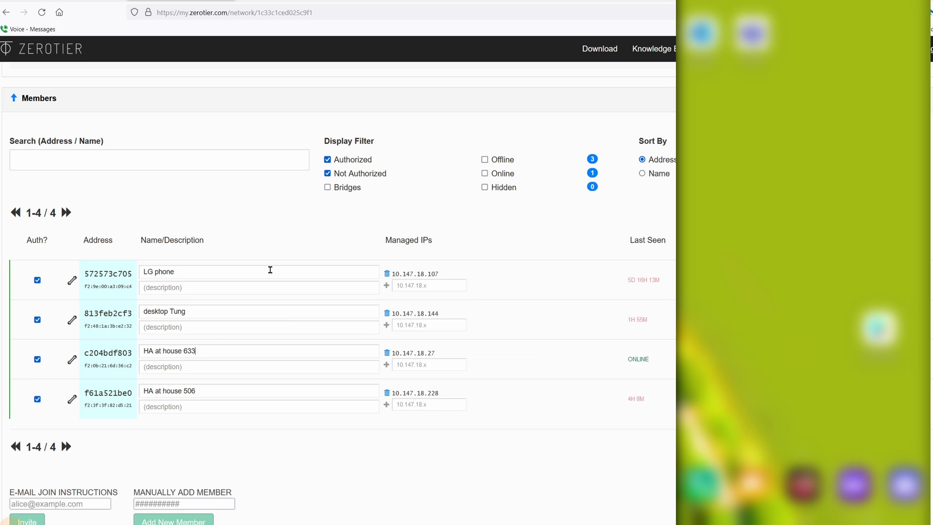
click(209, 359)
In Home Assistant's Supervisor add-on store, search 'zer' and open the ZeroTier One add-on page.
click(86, 2)
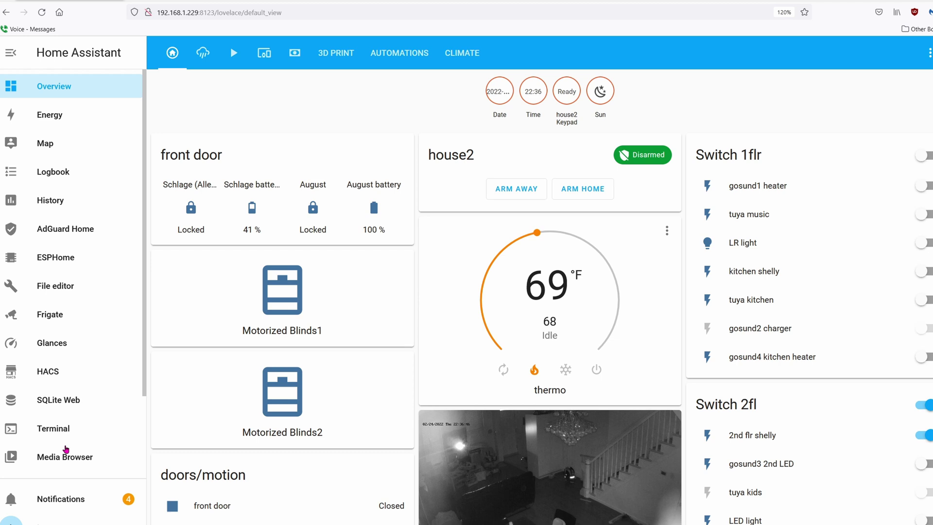
scroll(70, 456, down, 3)
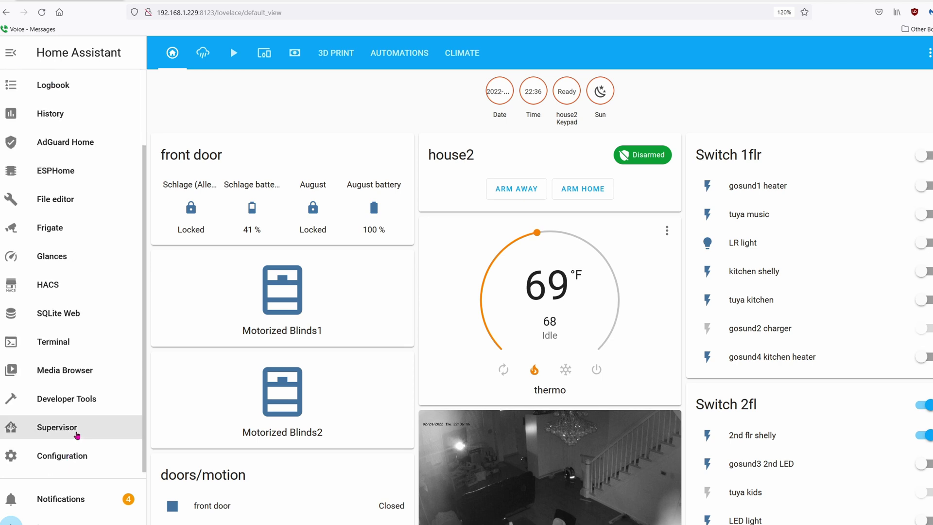
click(76, 433)
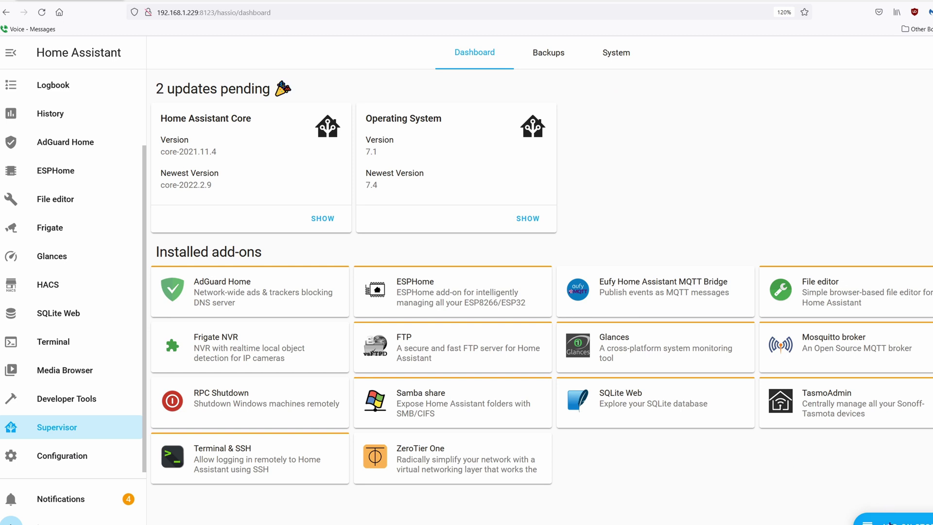
click(885, 516)
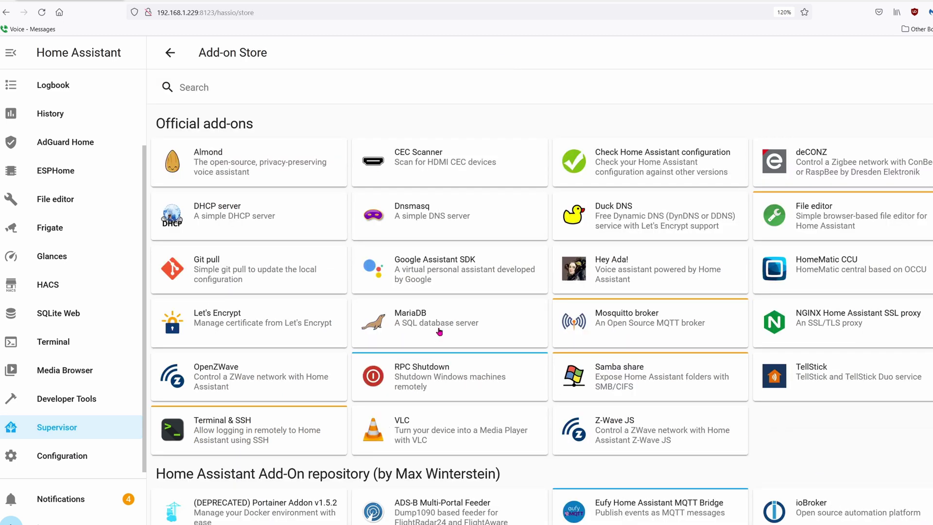
click(296, 85)
text(zer)
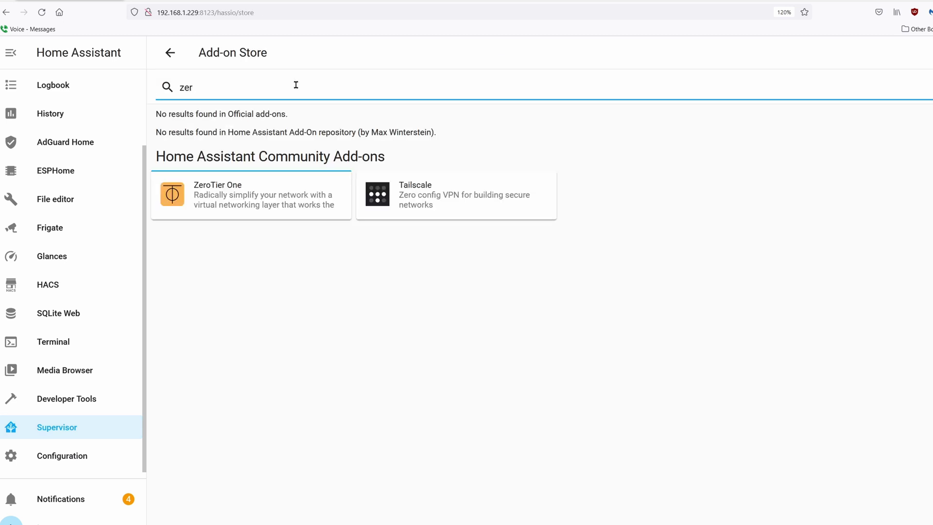
click(255, 204)
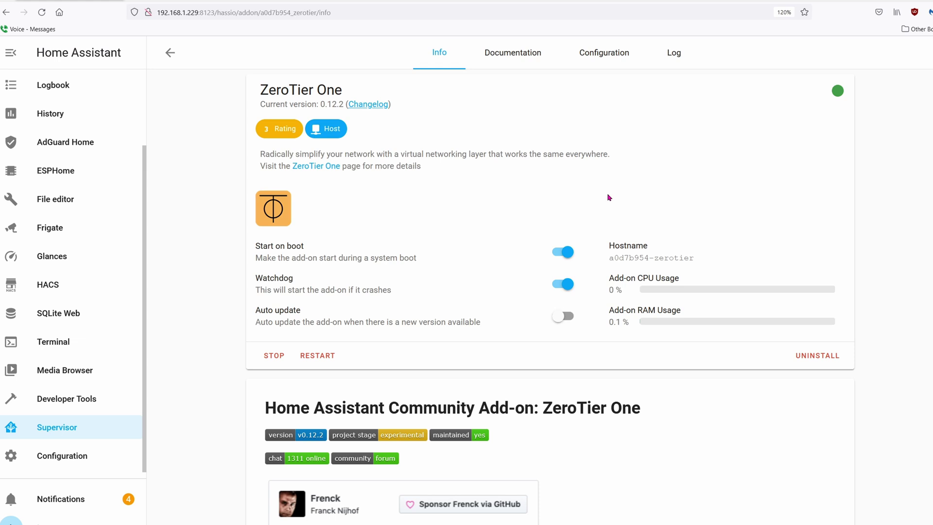
click(606, 66)
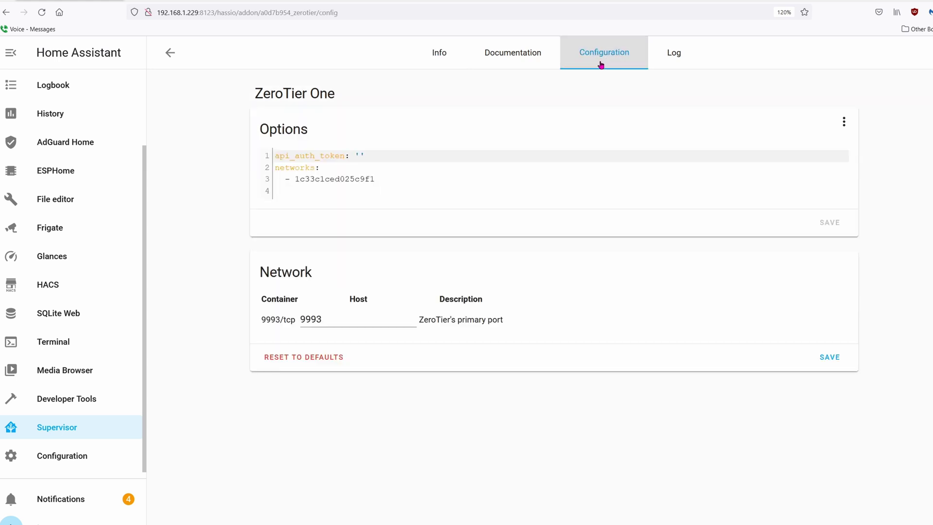
double_click(355, 181)
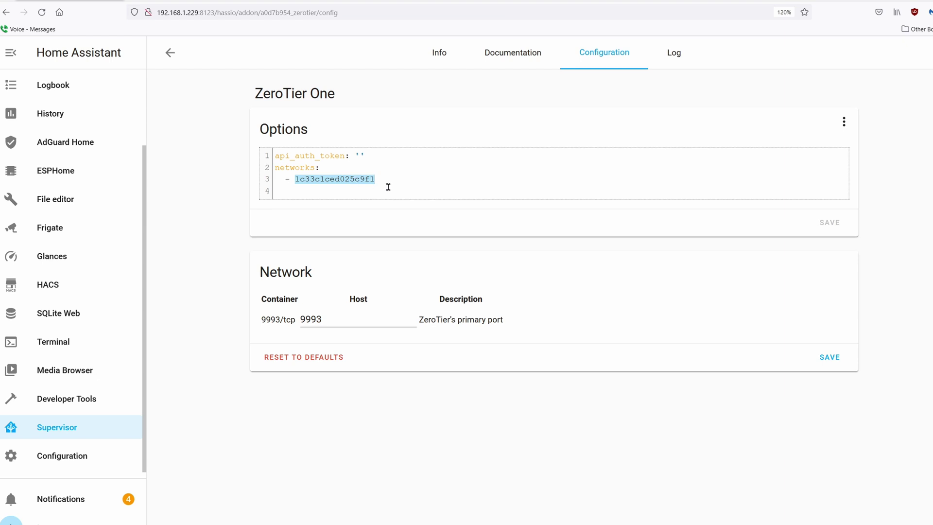
click(352, 168)
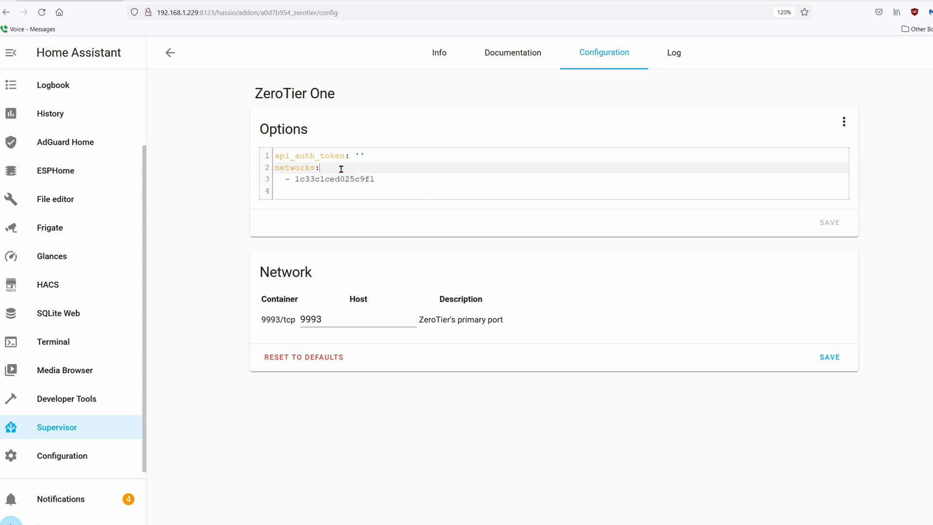
key(Down)
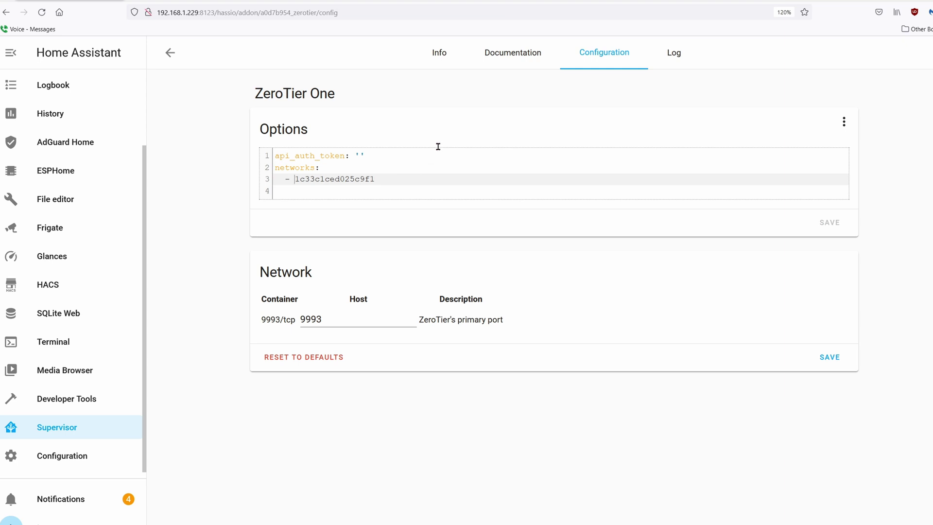
click(440, 53)
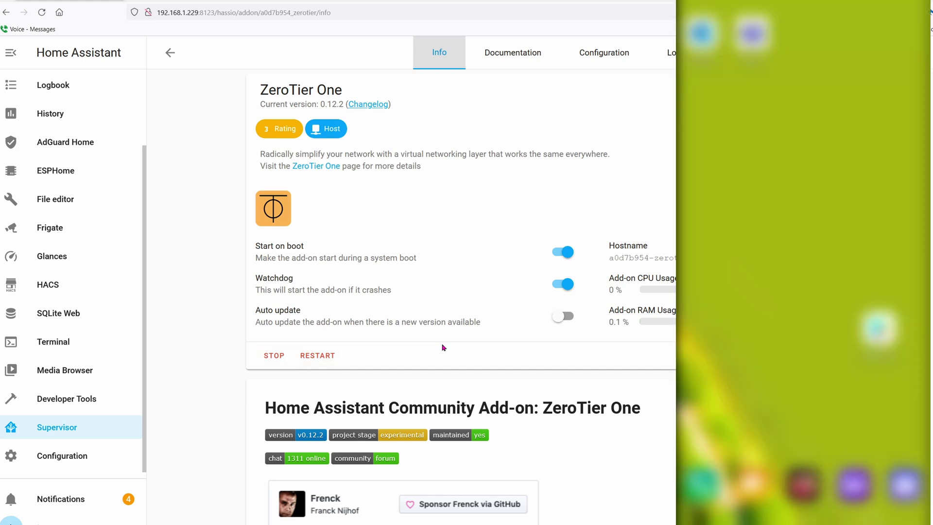
click(168, 1)
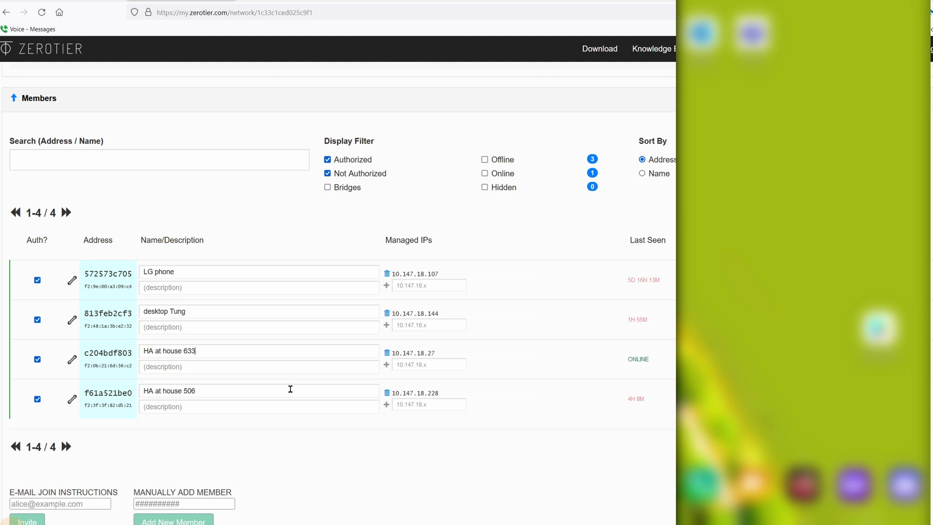
triple_click(210, 353)
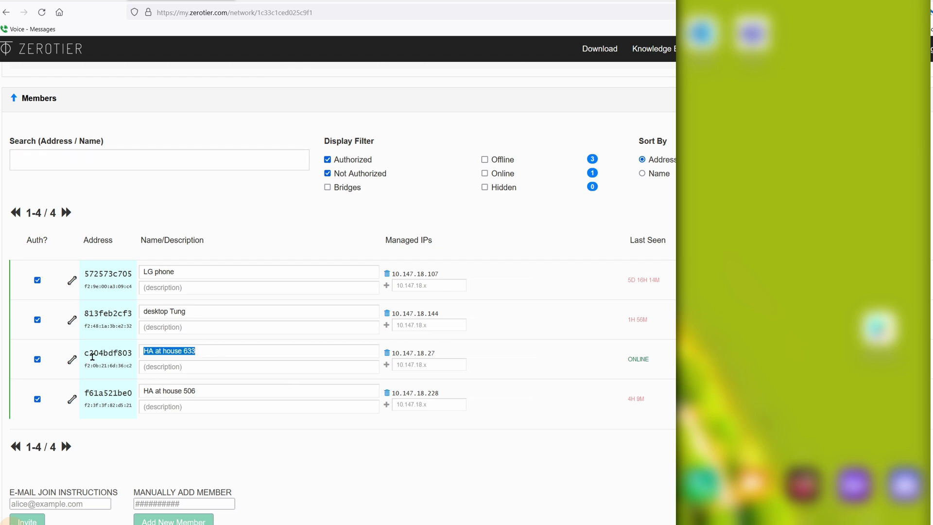
click(236, 315)
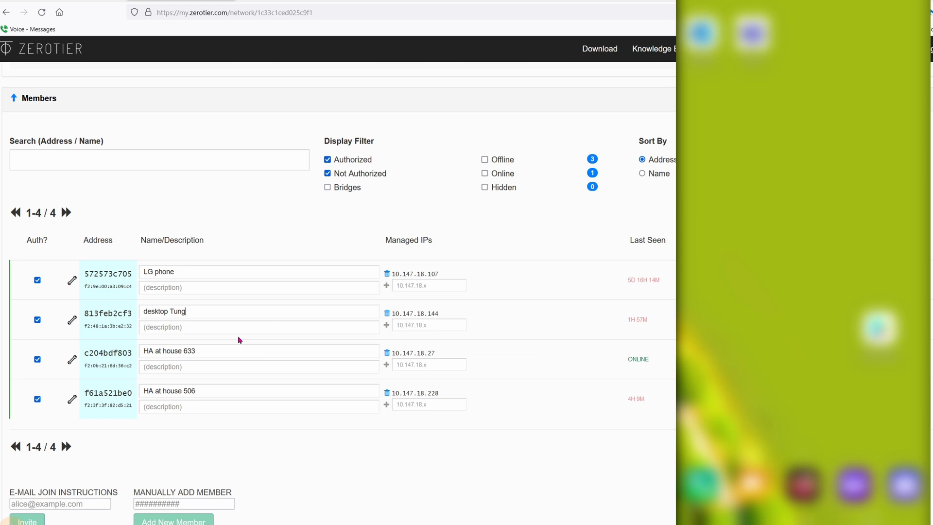
Start the ZeroTier One Windows installer download from the ZeroTier download page, then cancel its prompt.
click(607, 59)
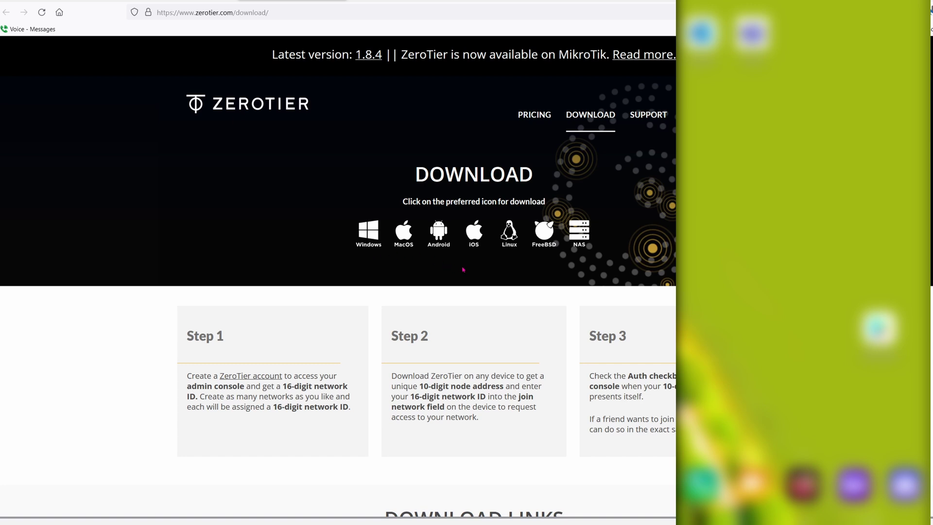
click(369, 235)
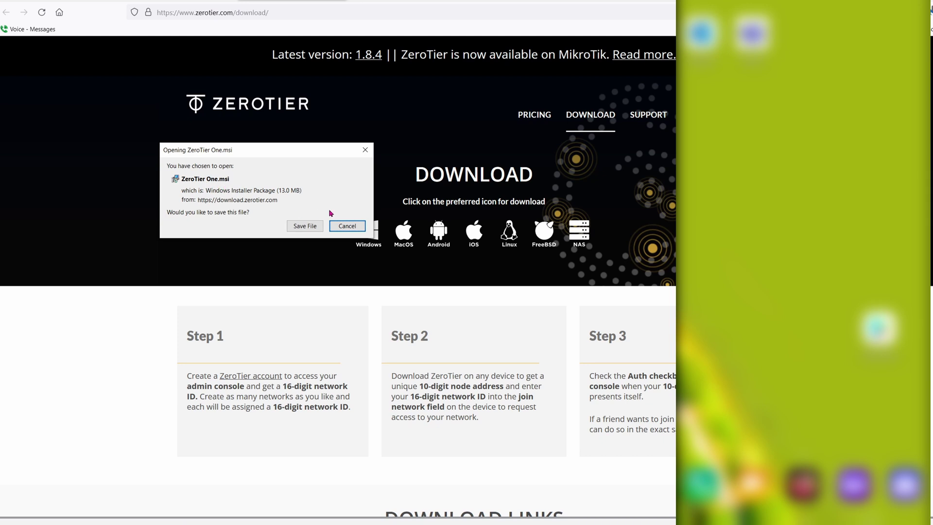
click(334, 223)
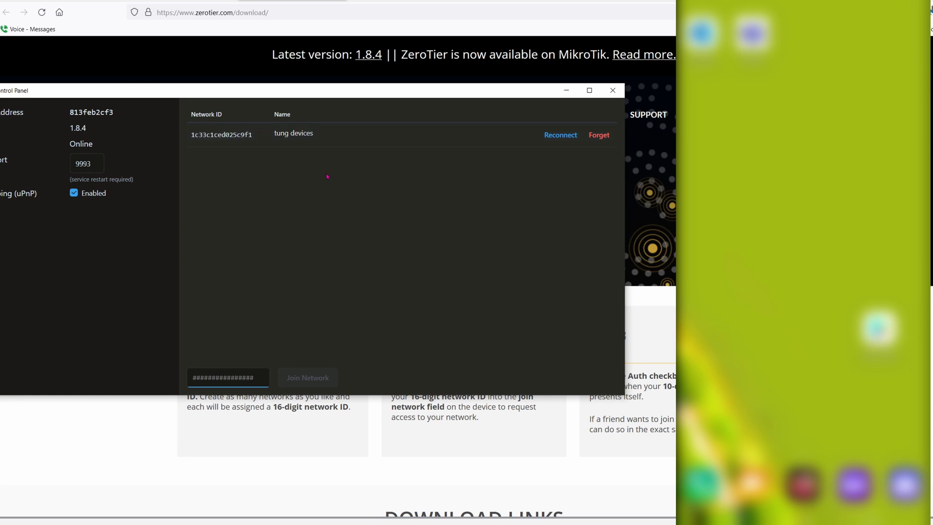
Reconnect this PC to the 'tung devices' network in the ZeroTier One control panel.
click(557, 140)
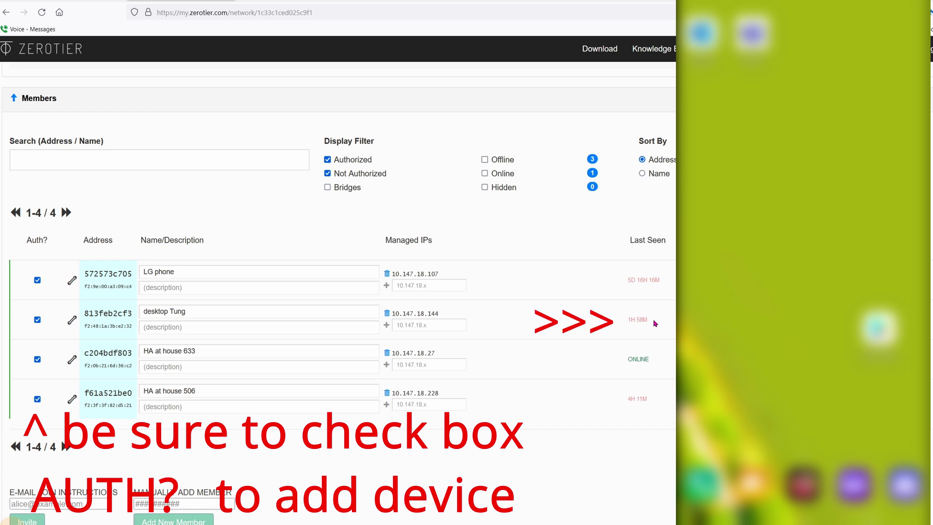
Scroll the Members table to confirm desktop Tung and HA at house 633 are ONLINE.
scroll(655, 323, down, 2)
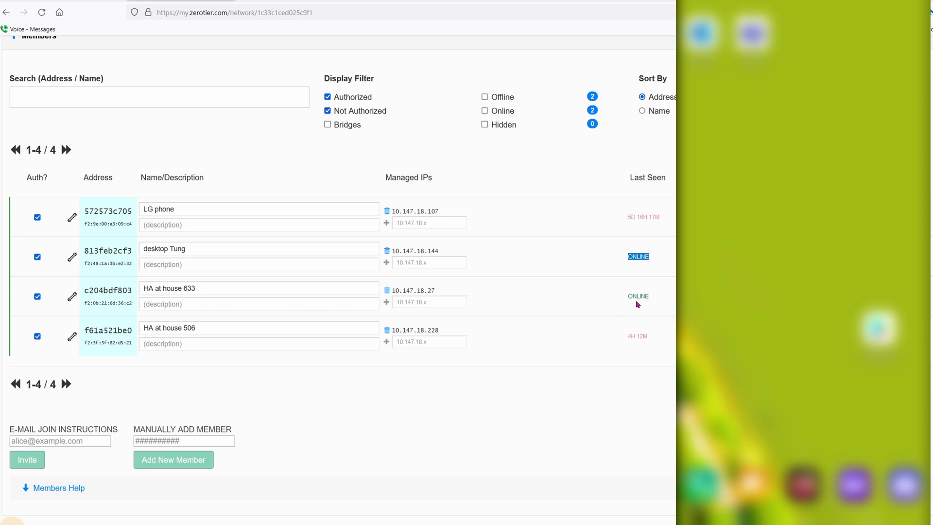
click(653, 300)
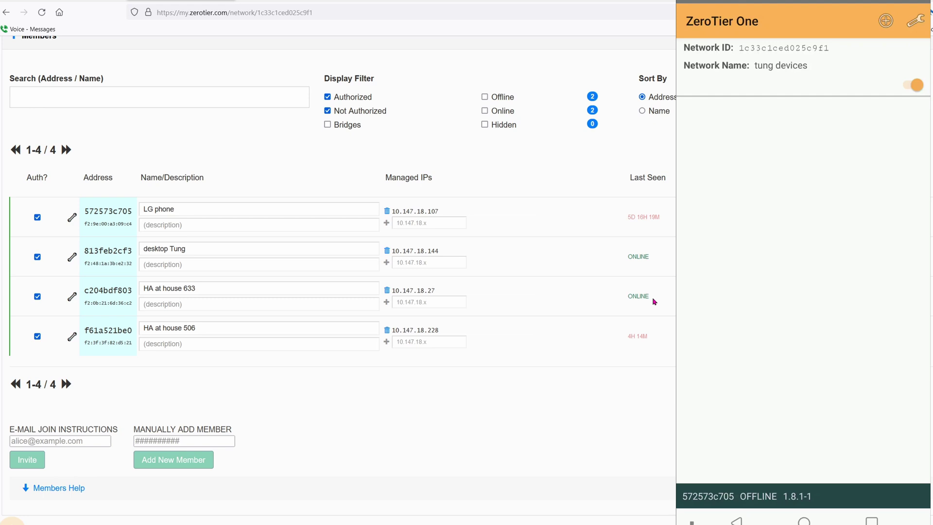
Reload the network page and check that the LG phone now shows ONLINE under Members.
right_click(666, 222)
key(F5)
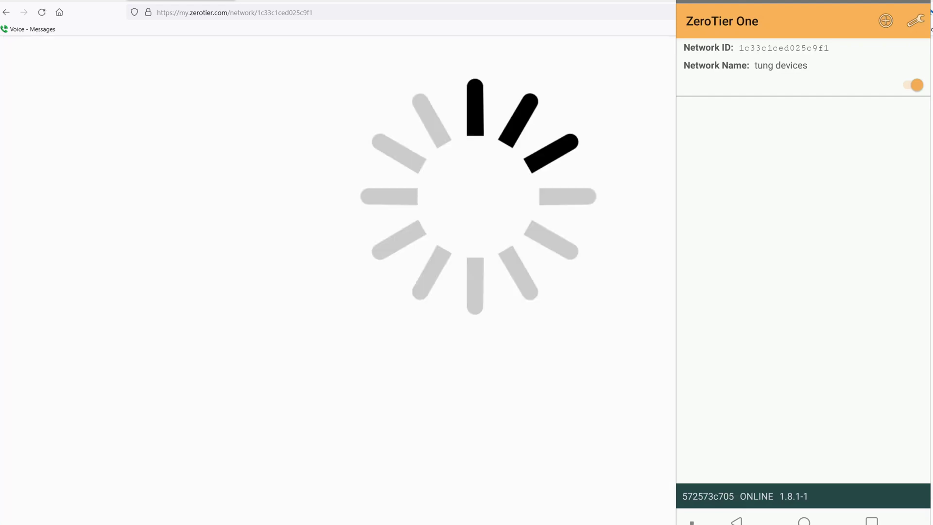
scroll(661, 232, down, 15)
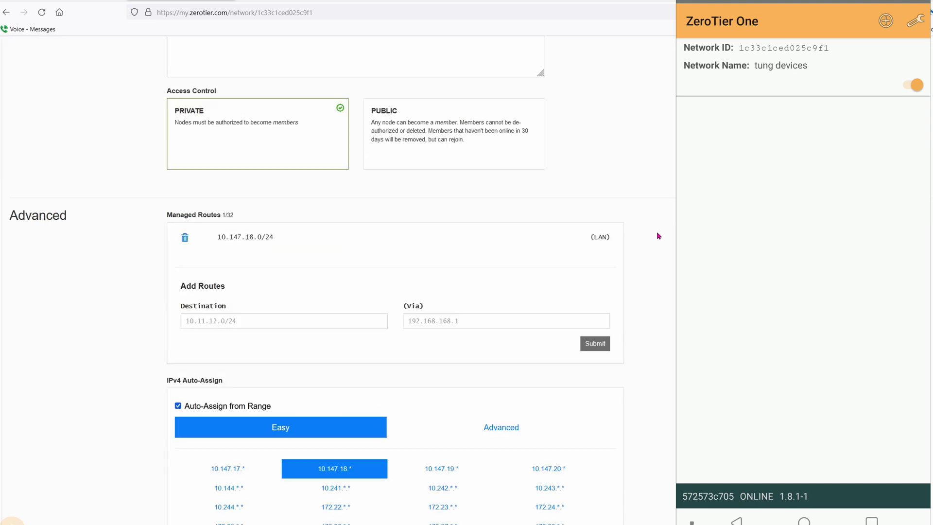
double_click(639, 217)
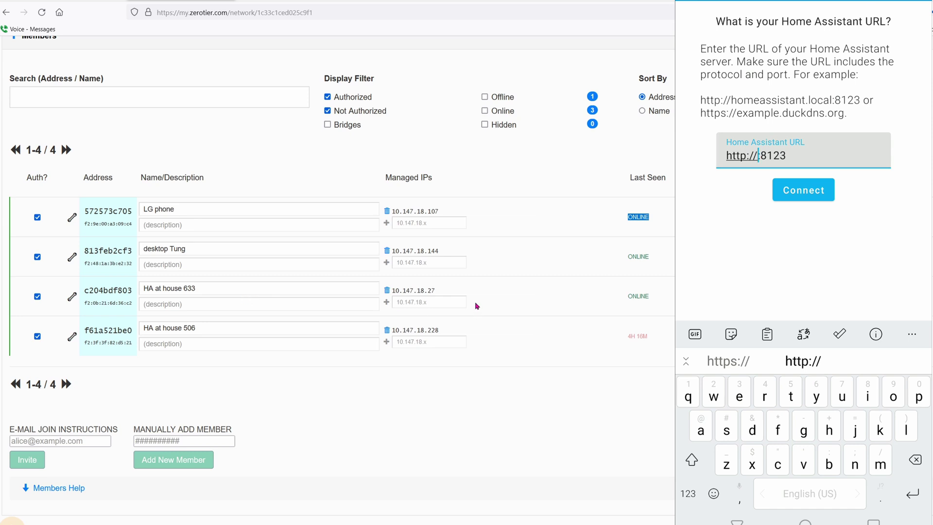
text(10. )
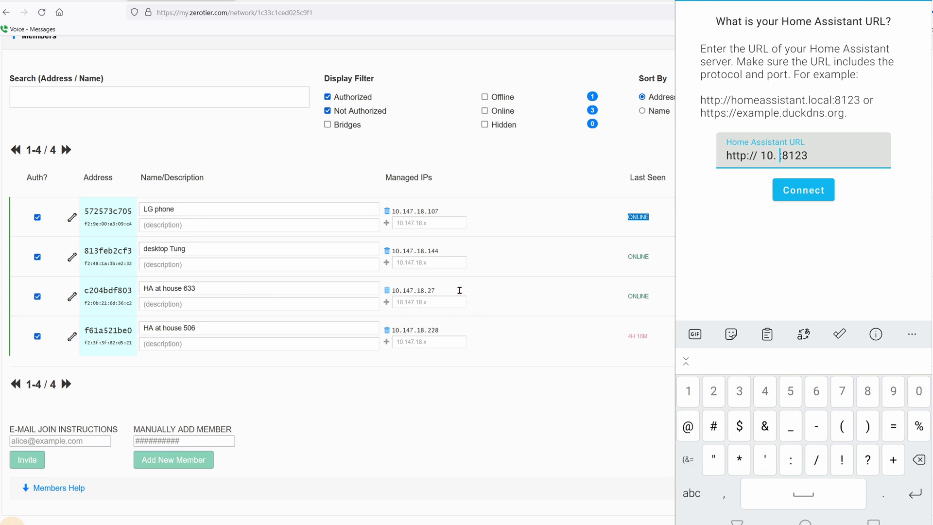
text(147.18.)
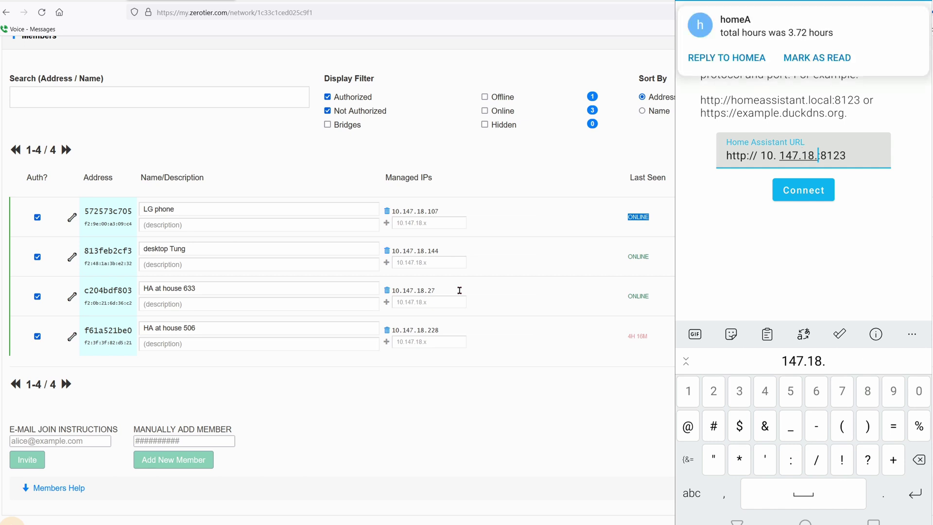
text(27:)
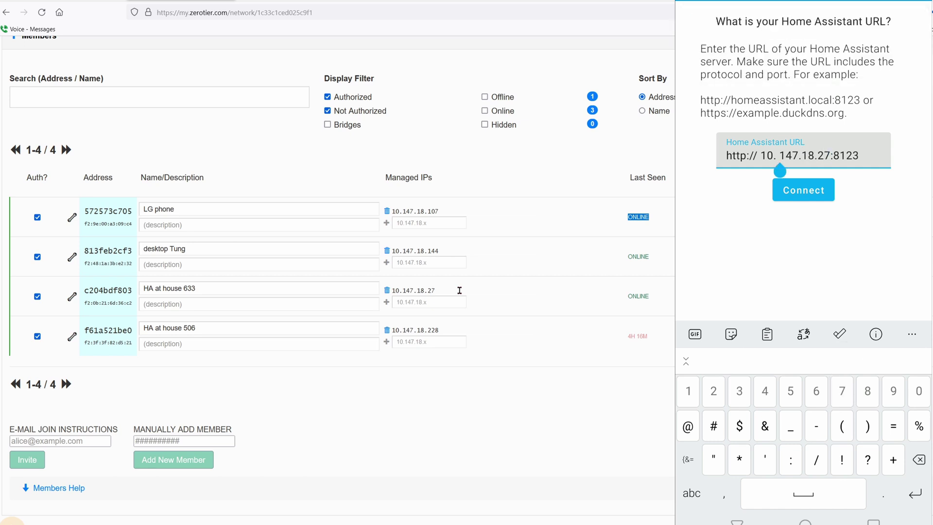
key(BackSpace)
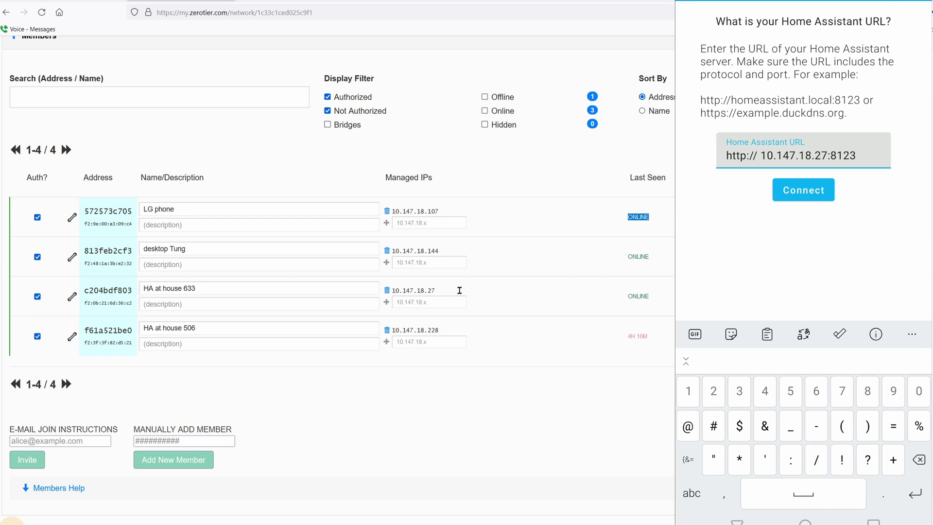
click(767, 156)
drag(767, 171, 761, 171)
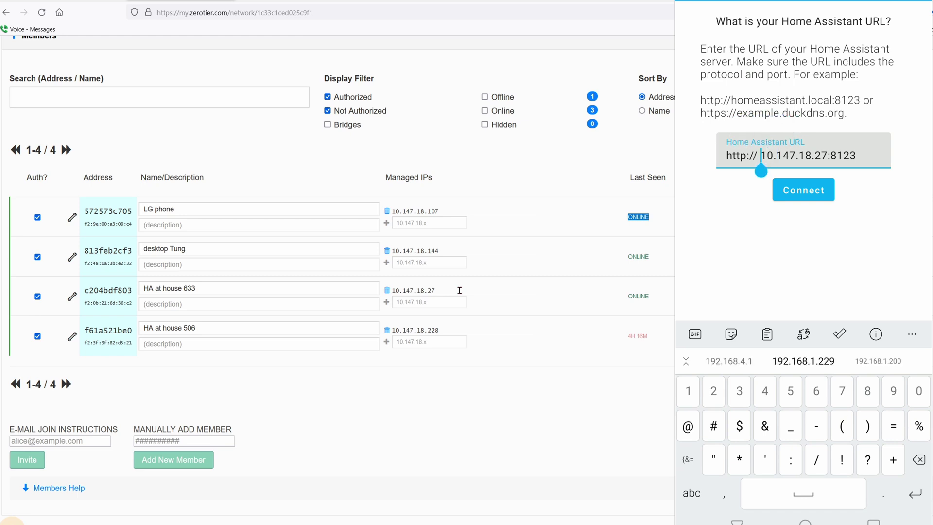
key(BackSpace)
key(Return)
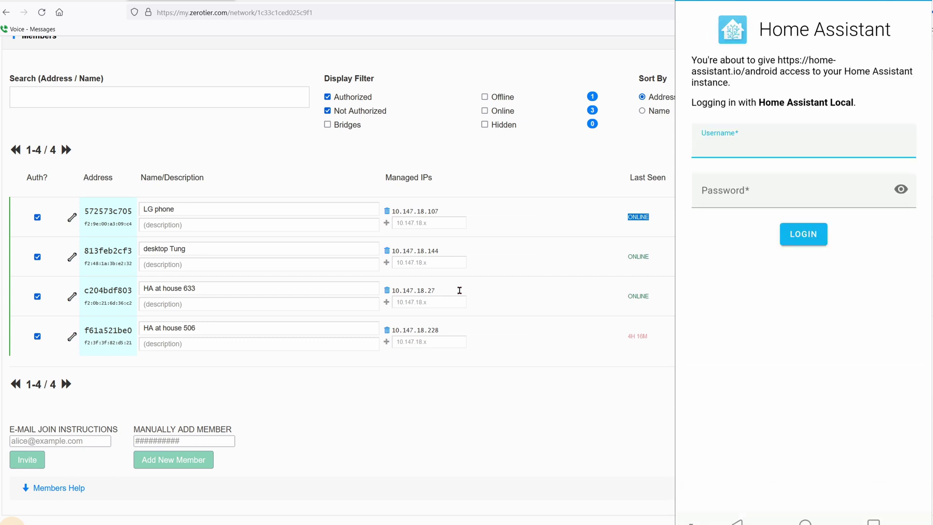
drag(459, 290, 395, 290)
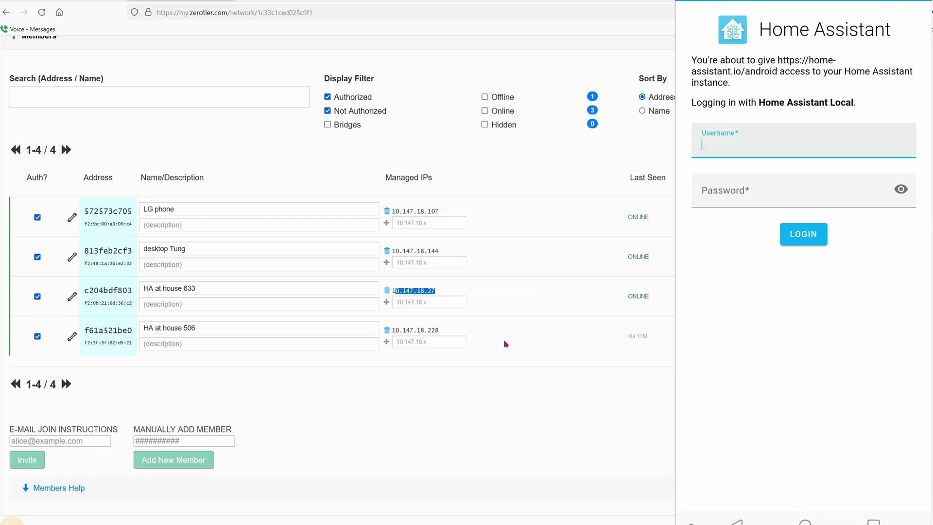